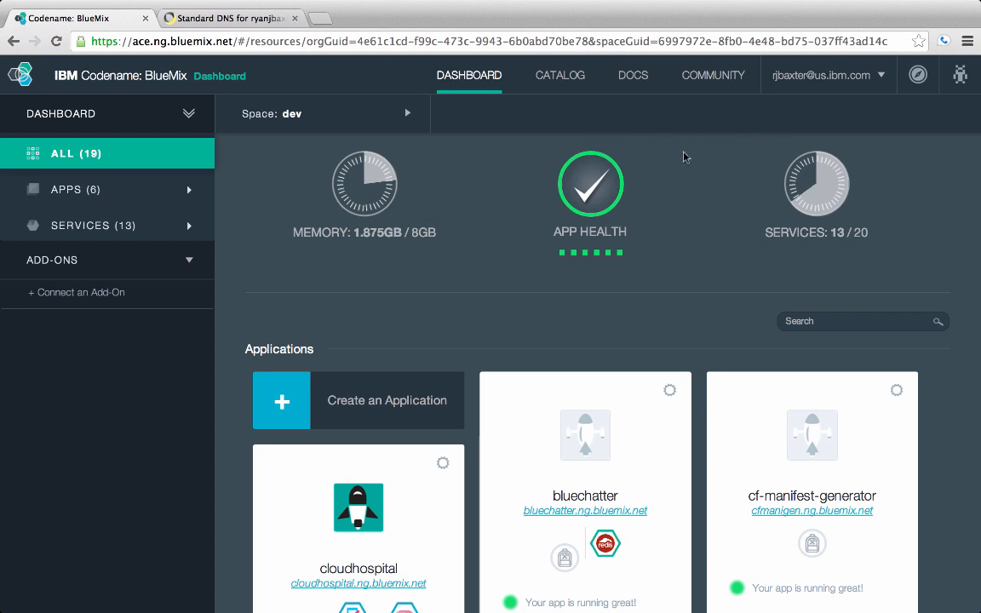
Open the domain settings on the organization's management page.
{"action": "left_click", "coordinate": [868, 81]}
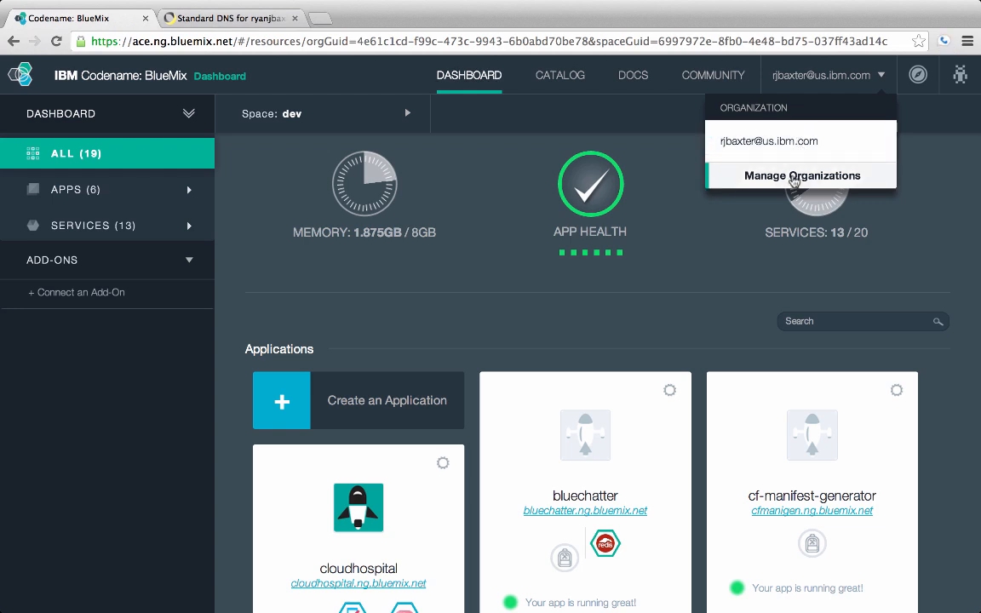
{"action": "left_click", "coordinate": [793, 179]}
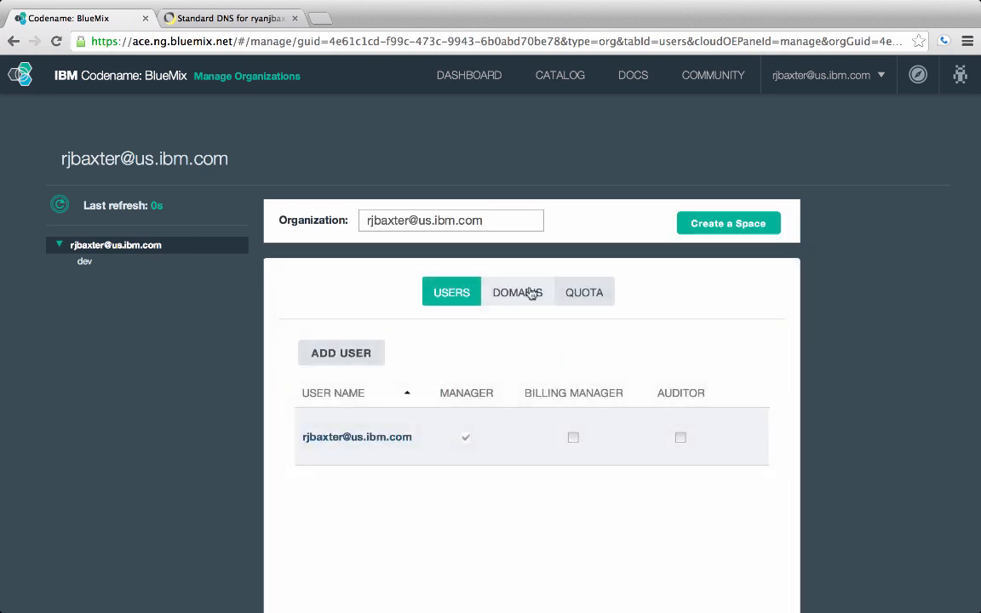
{"action": "left_click", "coordinate": [517, 292]}
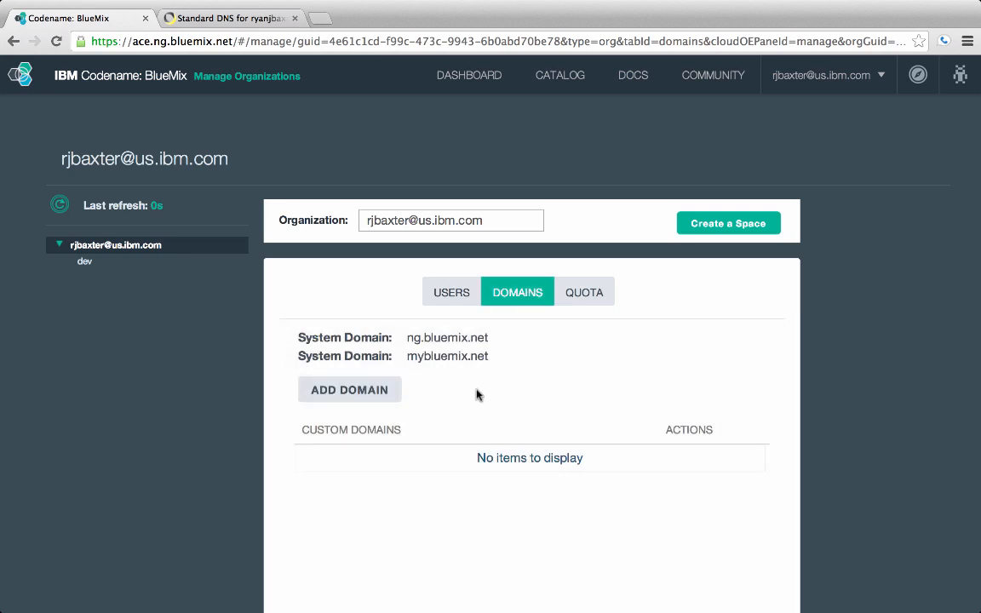
Add the owner's personal domain as a custom domain of the organization and save the change.
{"action": "scroll", "coordinate": [477, 395], "scroll_direction": "down", "scroll_amount": 1}
{"action": "scroll", "coordinate": [477, 394], "scroll_direction": "down", "scroll_amount": 2}
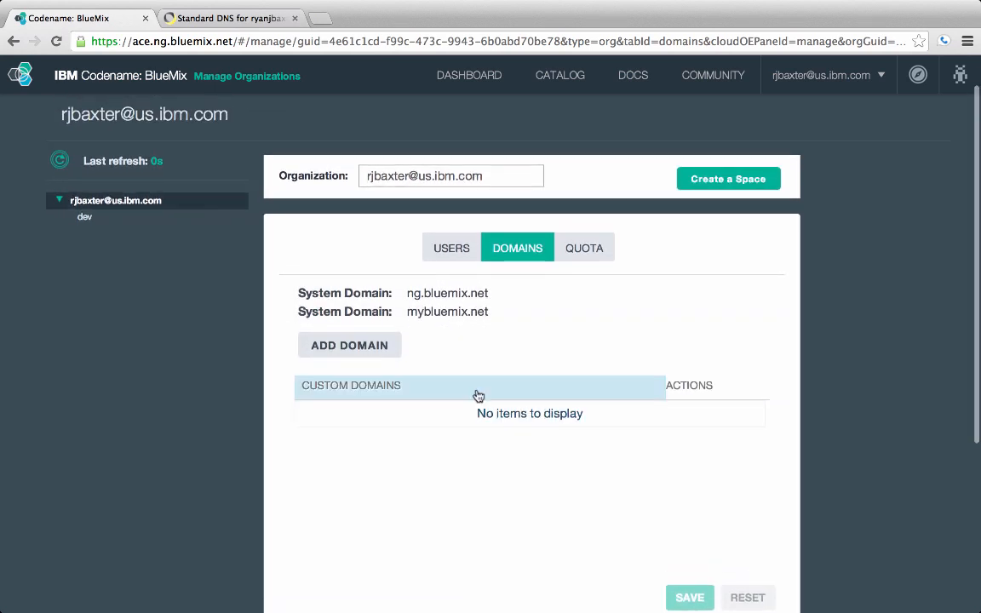
{"action": "left_click", "coordinate": [382, 347]}
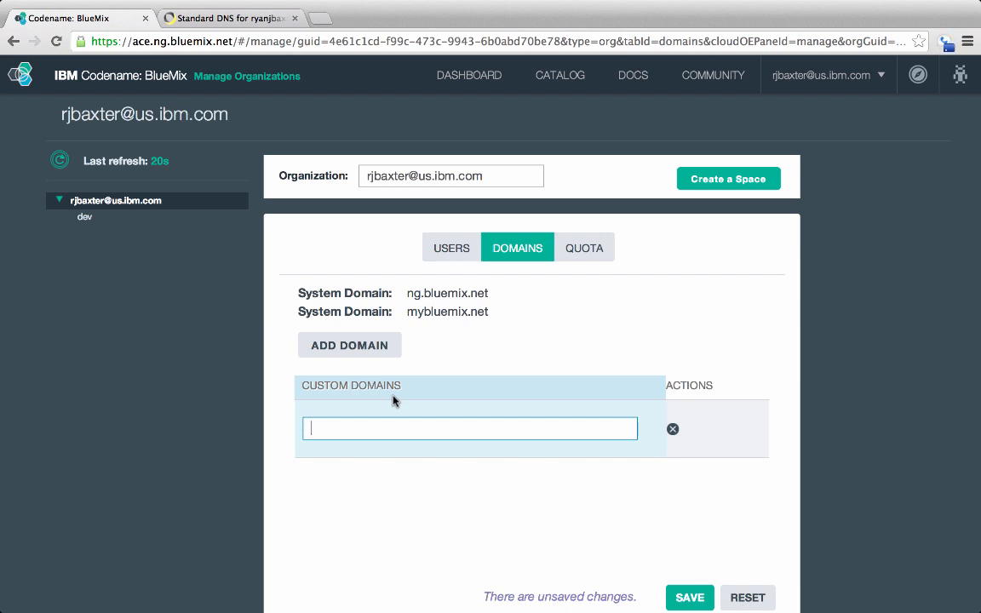
{"action": "type", "text": "ryanjbaxte"}
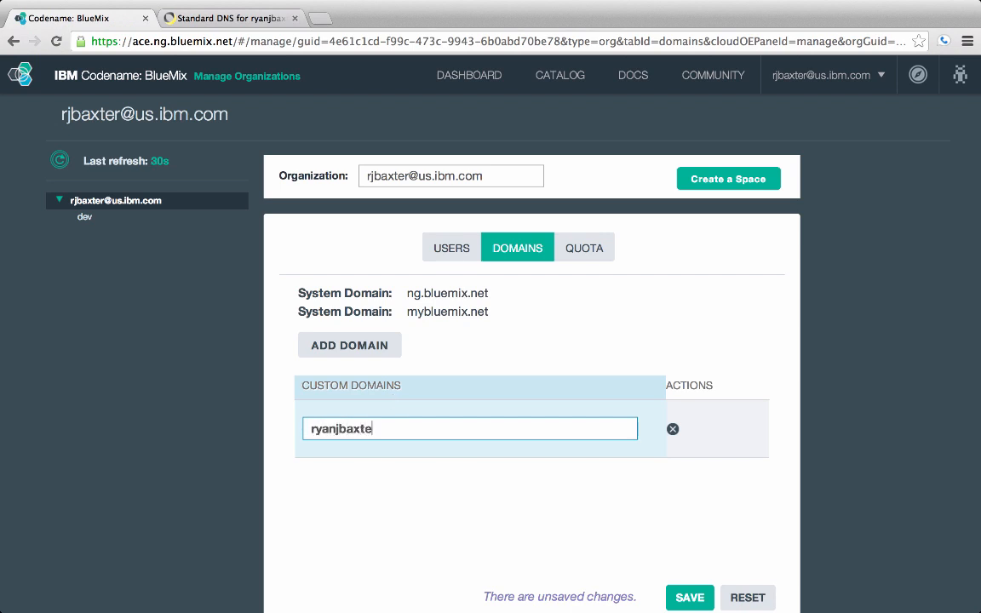
{"action": "type", "text": "r.com"}
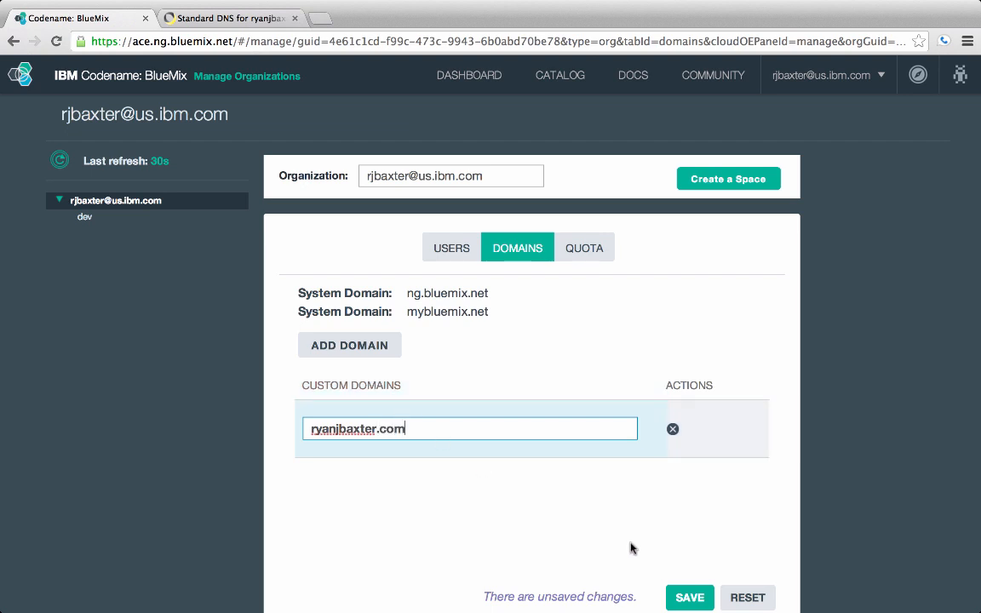
{"action": "left_click", "coordinate": [691, 596]}
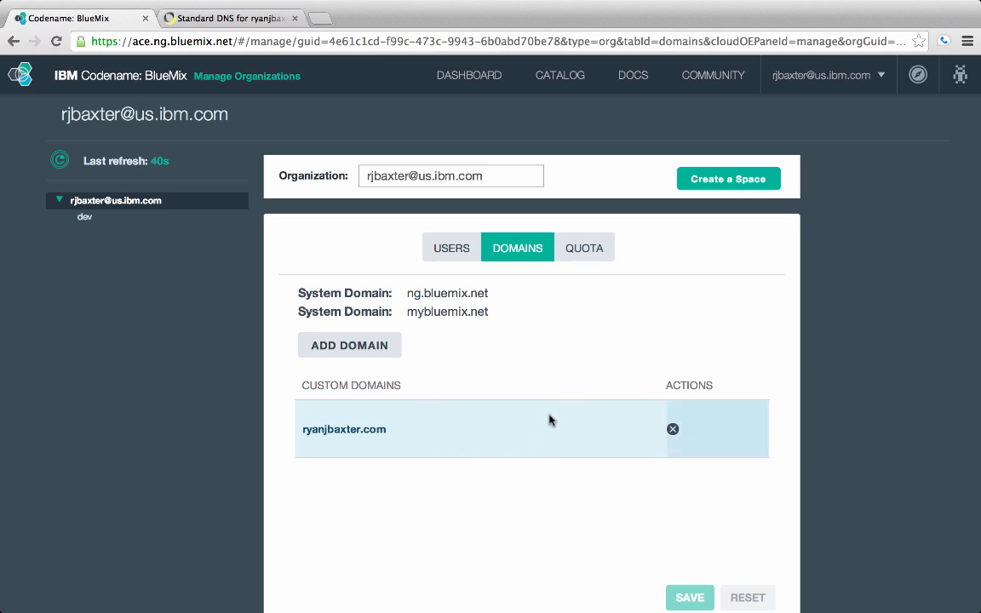
Return to the dashboard and open the route editor of the bluechatter application.
{"action": "left_click", "coordinate": [485, 75]}
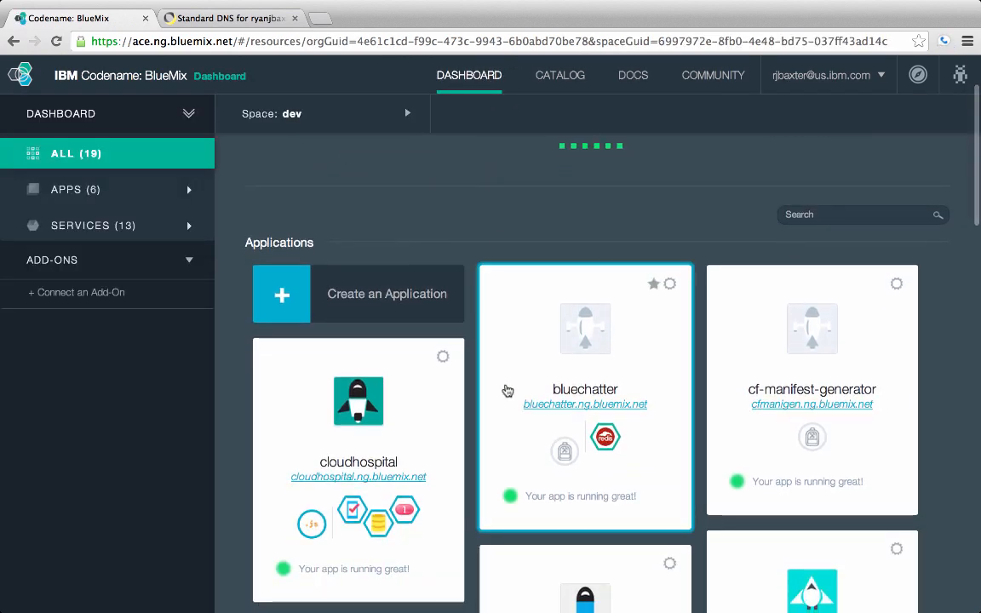
{"action": "left_click", "coordinate": [502, 331]}
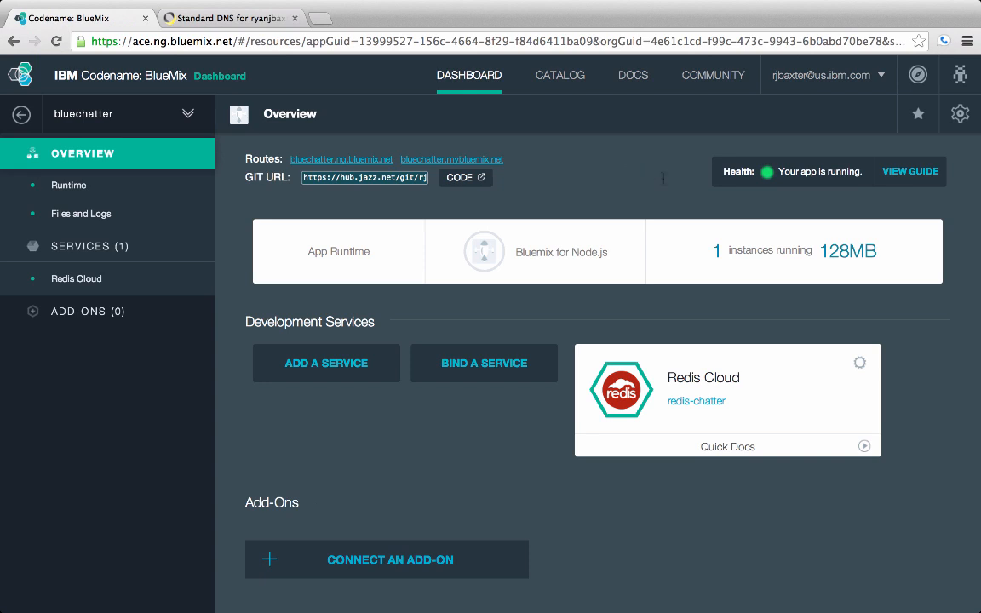
{"action": "left_click", "coordinate": [962, 114]}
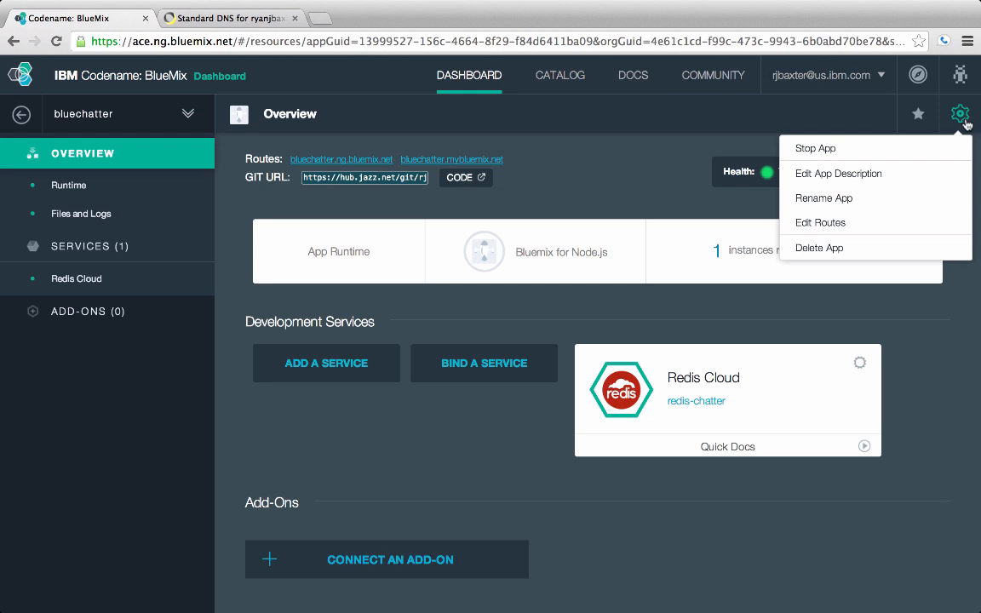
{"action": "left_click", "coordinate": [846, 224]}
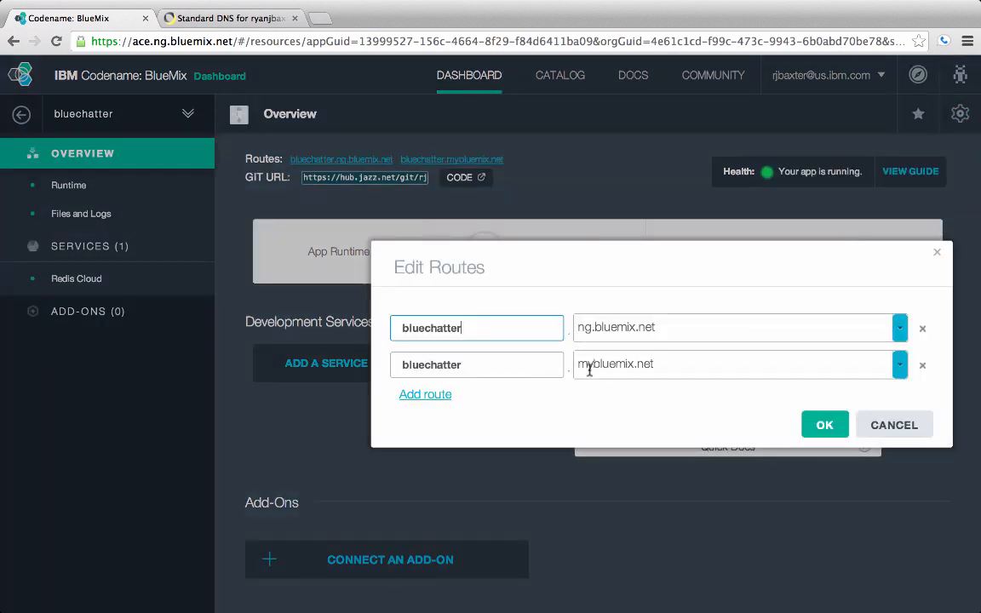
Add a route with the host bluechatter on the custom domain and save the application's routes.
{"action": "left_click", "coordinate": [437, 397]}
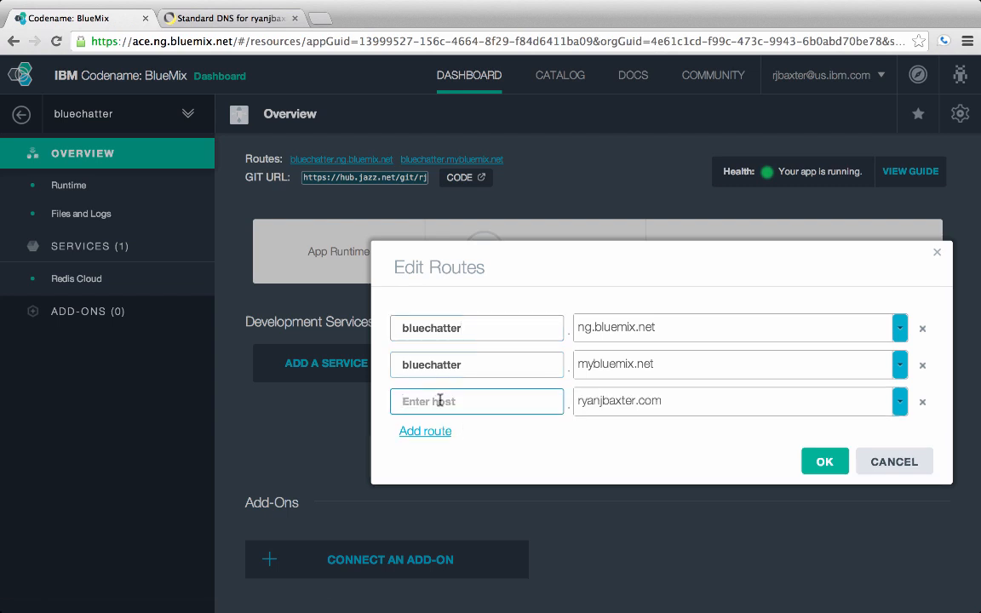
{"action": "type", "text": "b"}
{"action": "key", "text": "BackSpace"}
{"action": "type", "text": "bluechatter"}
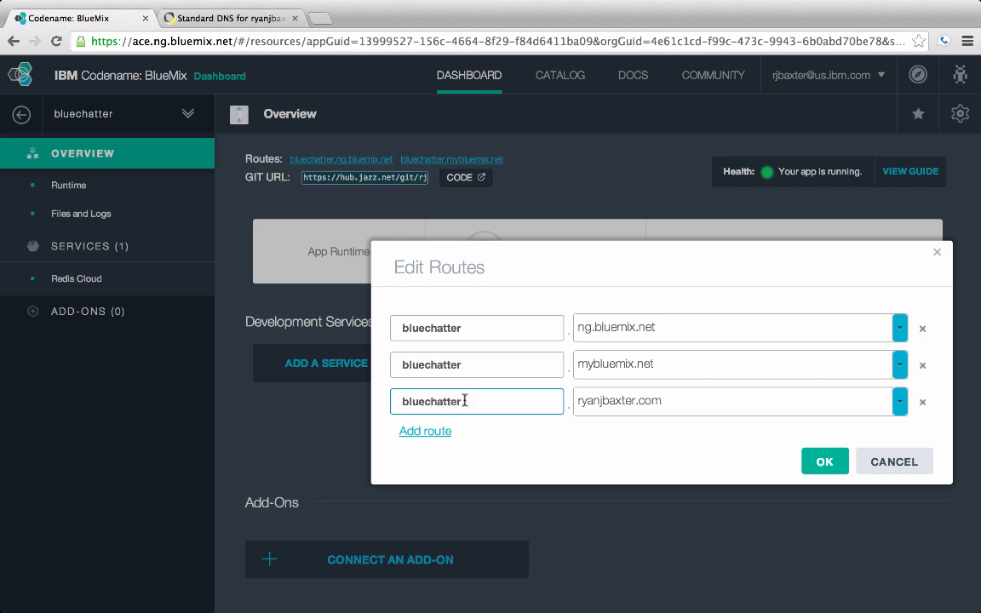
{"action": "left_click", "coordinate": [906, 405]}
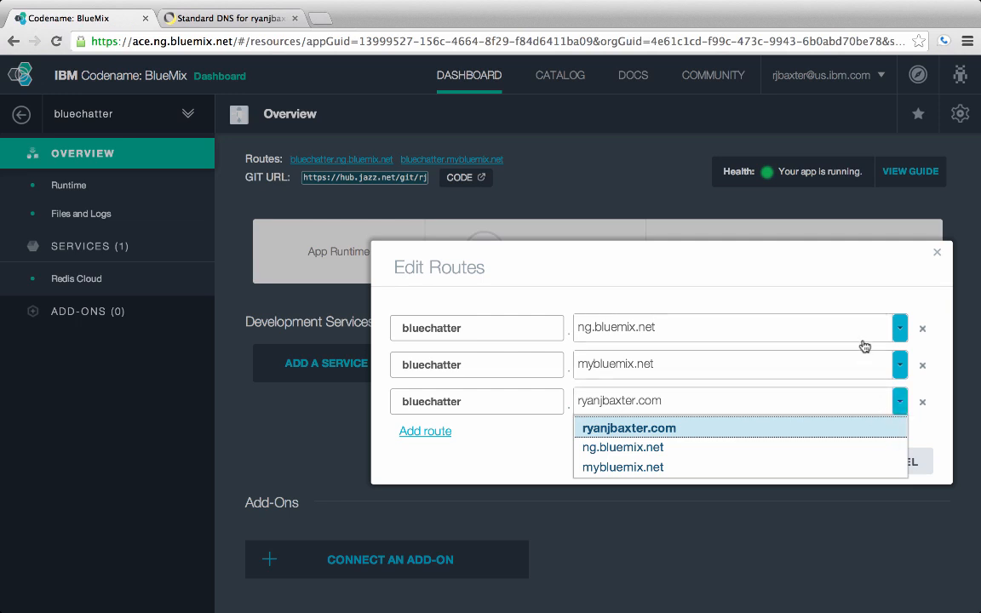
{"action": "left_click", "coordinate": [901, 400]}
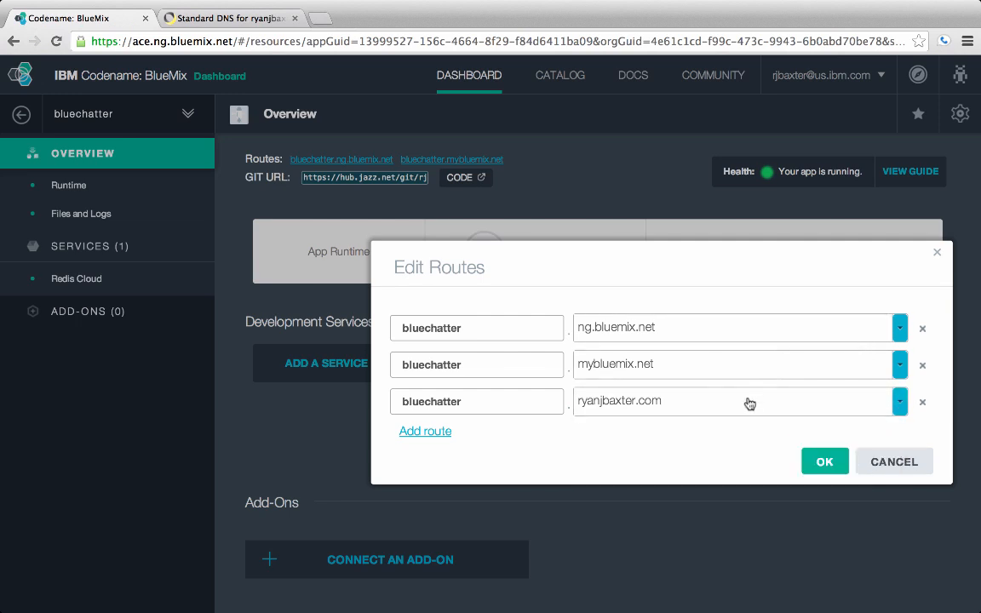
{"action": "left_click", "coordinate": [899, 401]}
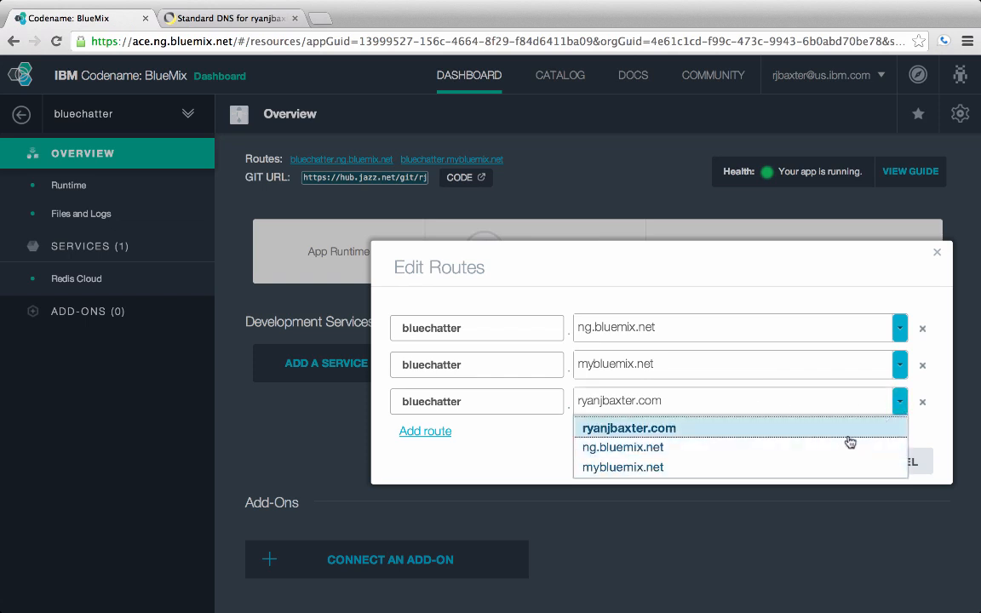
{"action": "left_click", "coordinate": [898, 401]}
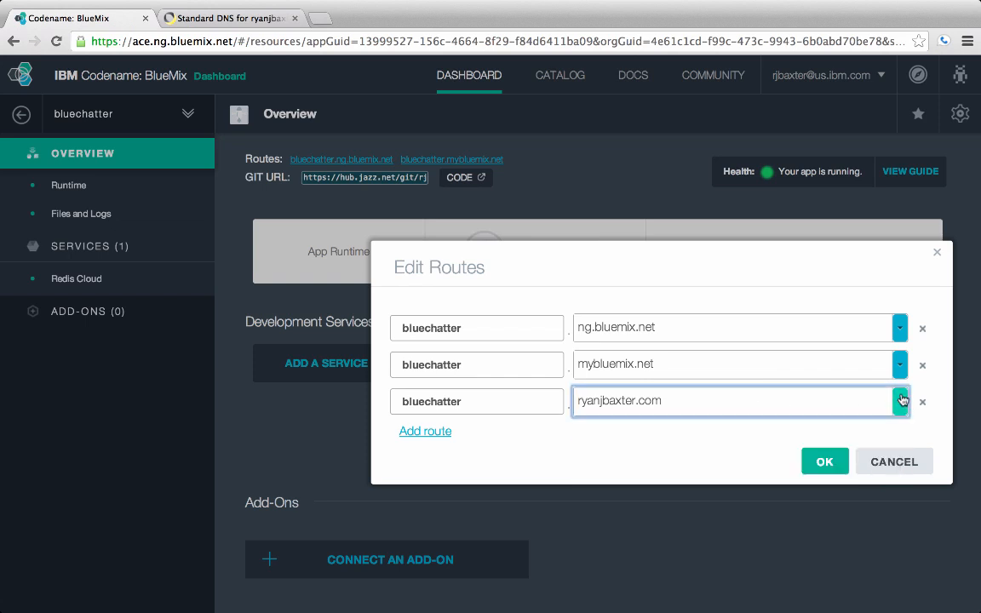
{"action": "left_click", "coordinate": [824, 462]}
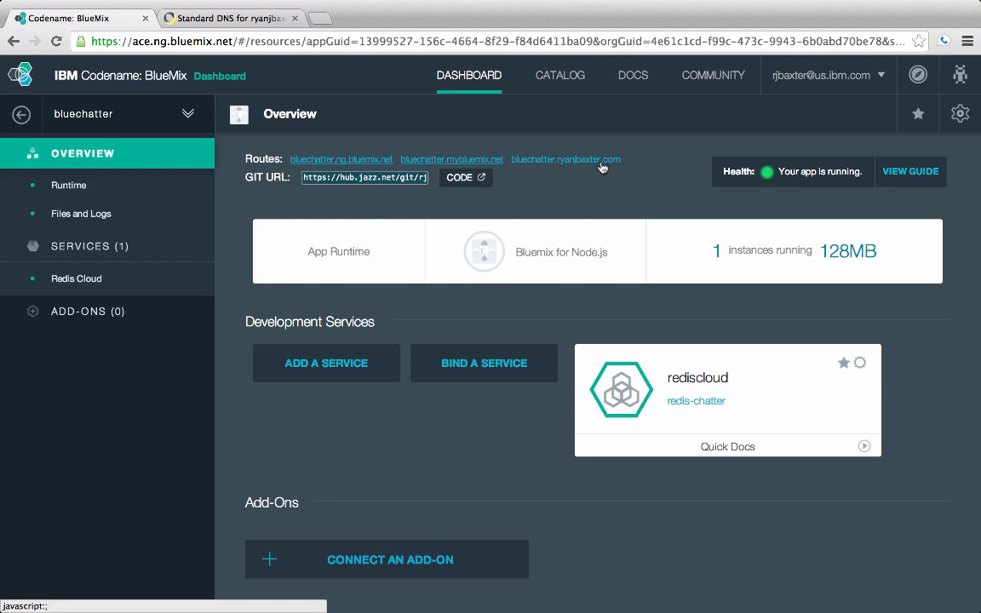
Open the bluechatter route on the custom domain to test whether it loads.
{"action": "left_click", "coordinate": [601, 162]}
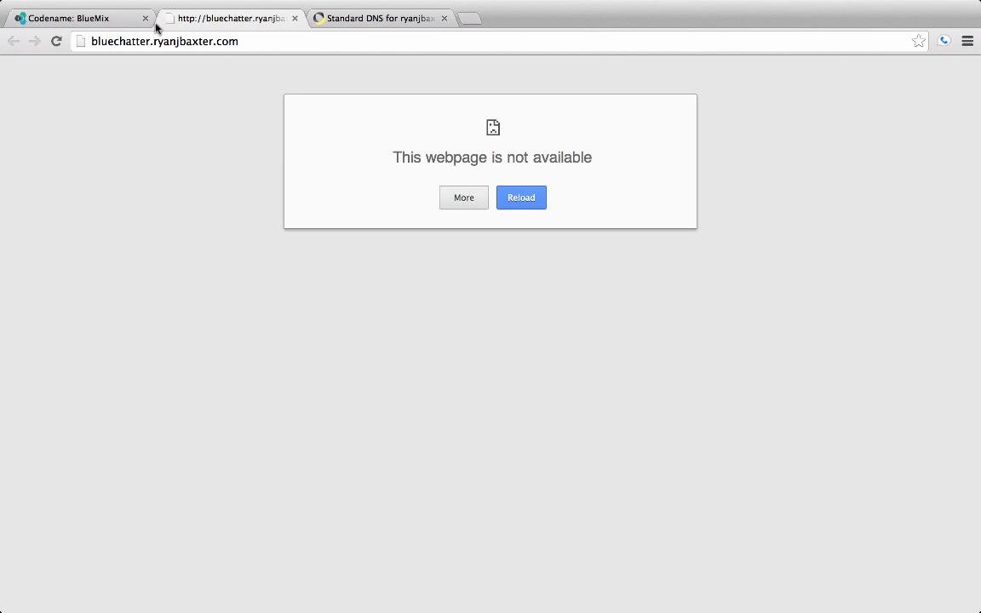
{"action": "left_click", "coordinate": [253, 40]}
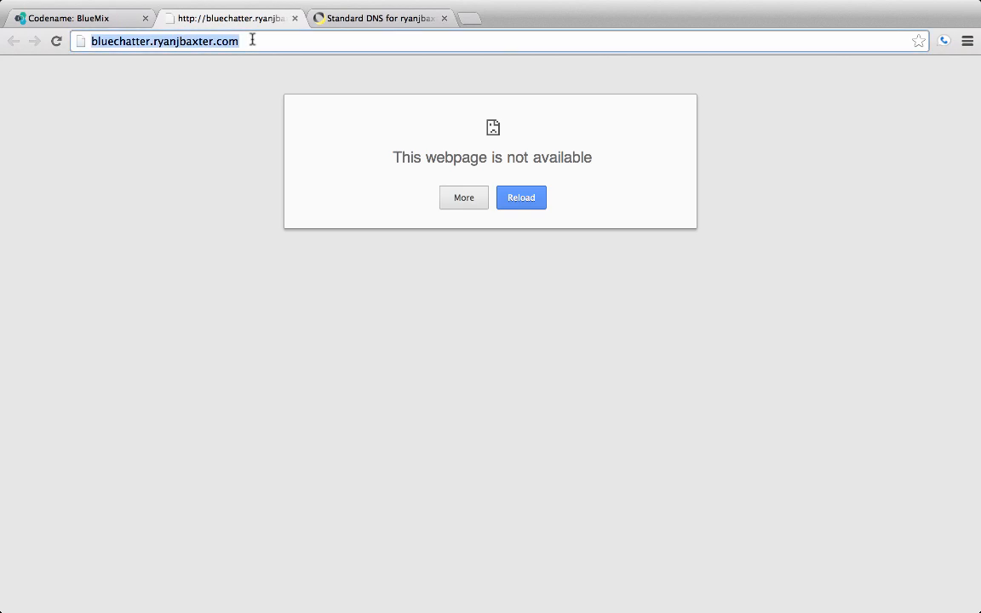
Switch to the Dyn DNS page and begin a new CNAME alias for the custom domain with the hostname bluechatter.
{"action": "left_click", "coordinate": [368, 25]}
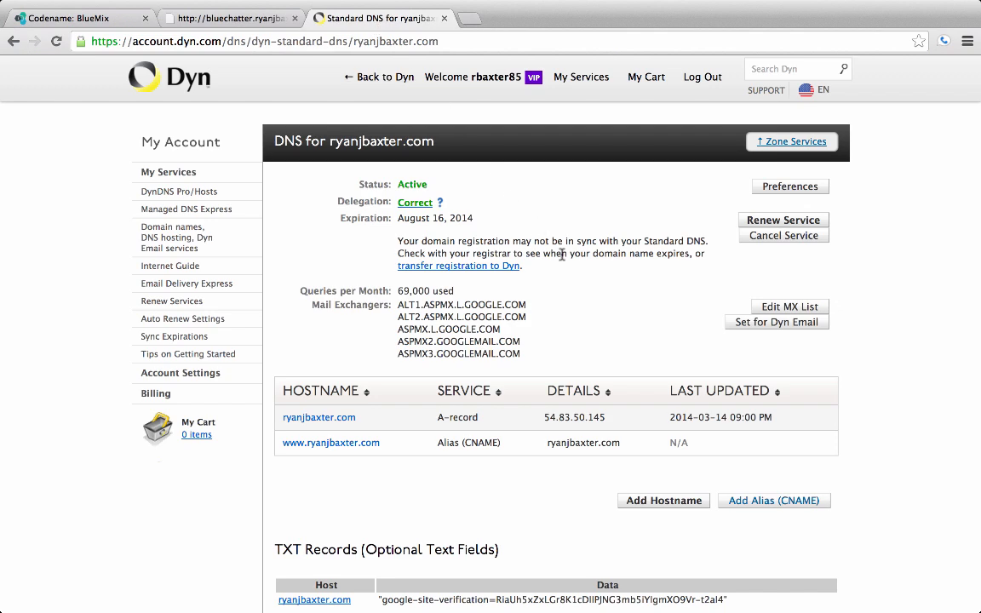
{"action": "scroll", "coordinate": [558, 251], "scroll_direction": "down", "scroll_amount": 1}
{"action": "scroll", "coordinate": [561, 259], "scroll_direction": "up", "scroll_amount": 1}
{"action": "left_click", "coordinate": [745, 502]}
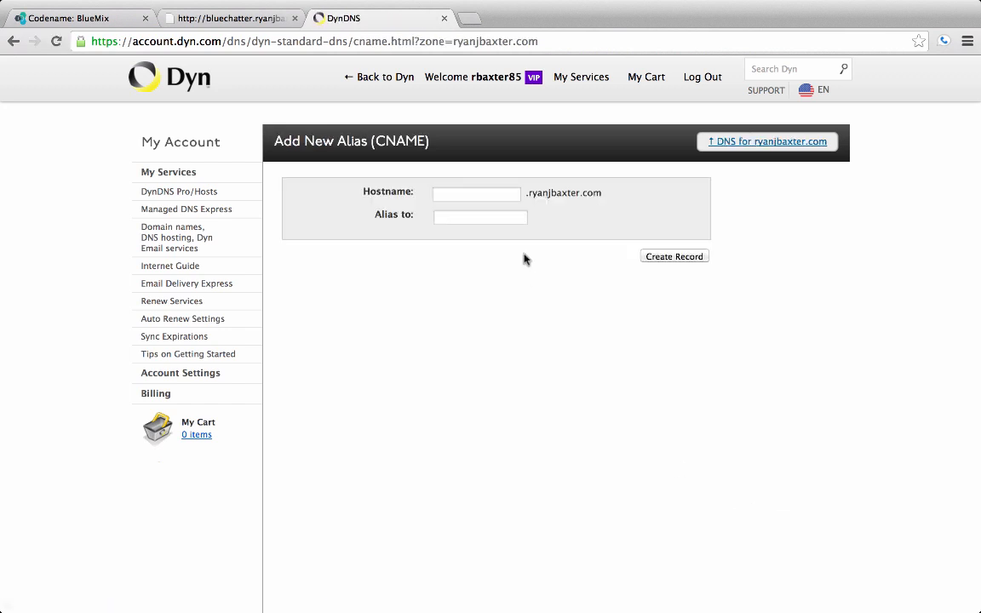
{"action": "left_click", "coordinate": [504, 195]}
{"action": "type", "text": "bl"}
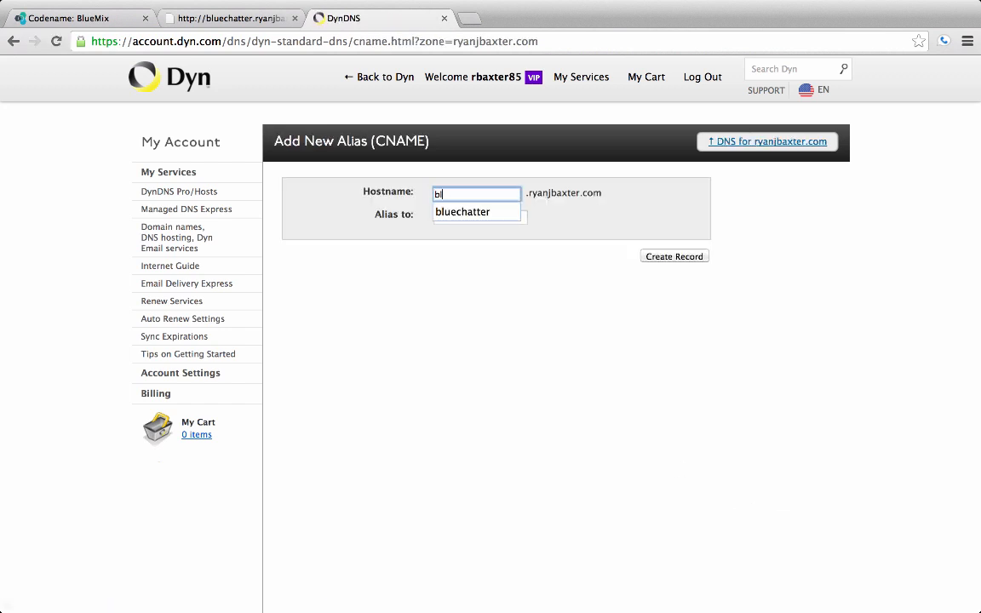
{"action": "type", "text": "uechatter"}
{"action": "left_click", "coordinate": [594, 217]}
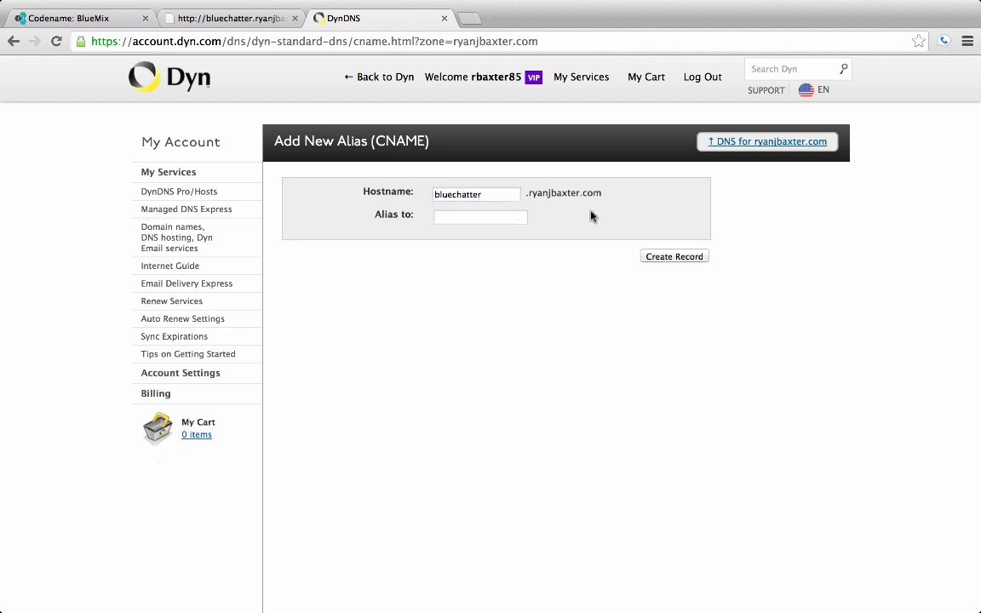
Copy the bluechatter.mybluemix.net route from BlueMix as the alias target in Dyn and create the CNAME record.
{"action": "left_click", "coordinate": [500, 216]}
{"action": "left_click", "coordinate": [120, 10]}
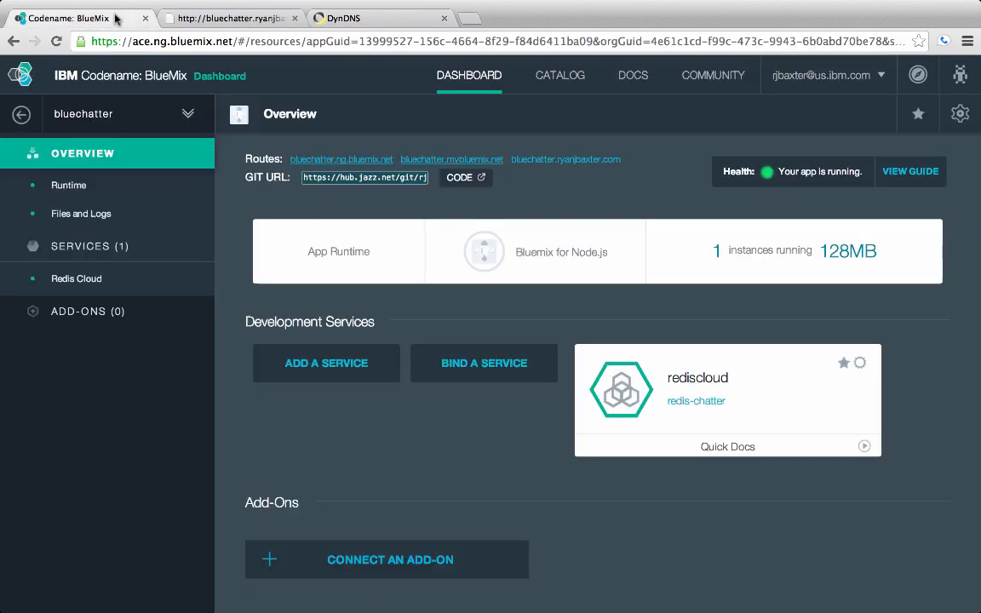
{"action": "left_click_drag", "start_coordinate": [400, 164], "coordinate": [458, 160]}
{"action": "left_click", "coordinate": [396, 152]}
{"action": "key", "text": "super+c"}
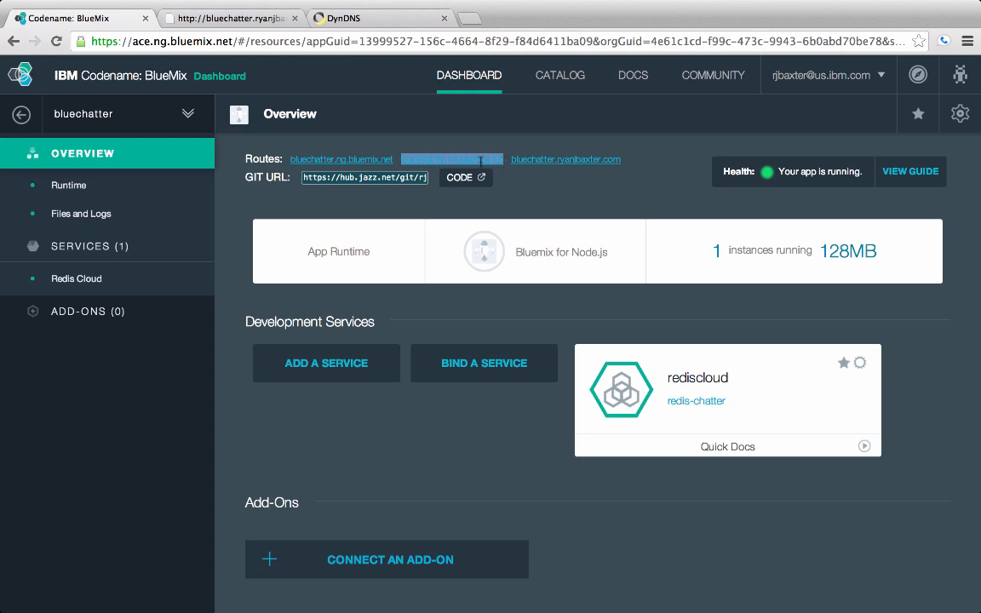
{"action": "left_click", "coordinate": [344, 17]}
{"action": "key", "text": "super+v"}
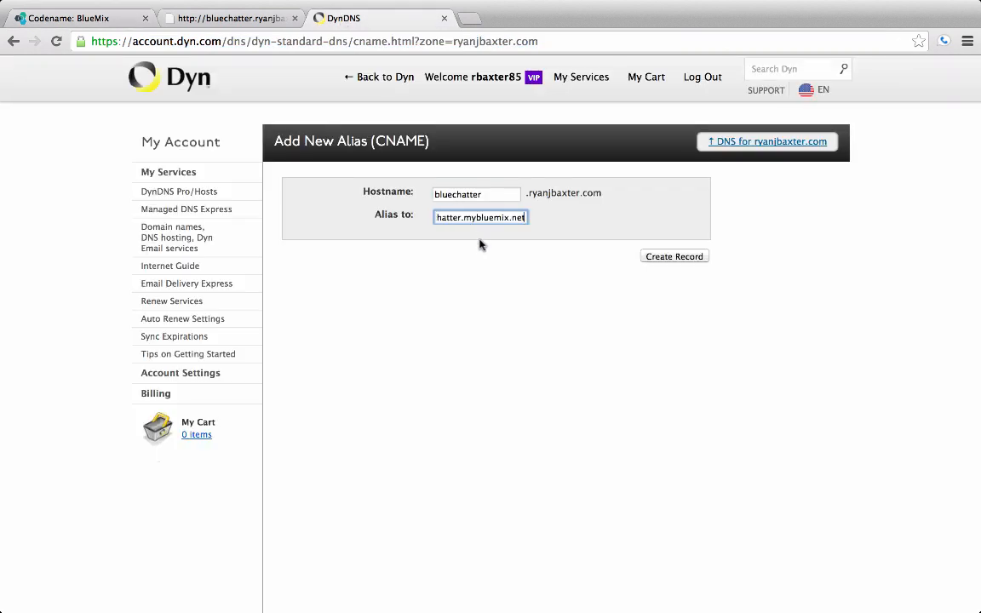
{"action": "left_click", "coordinate": [672, 257]}
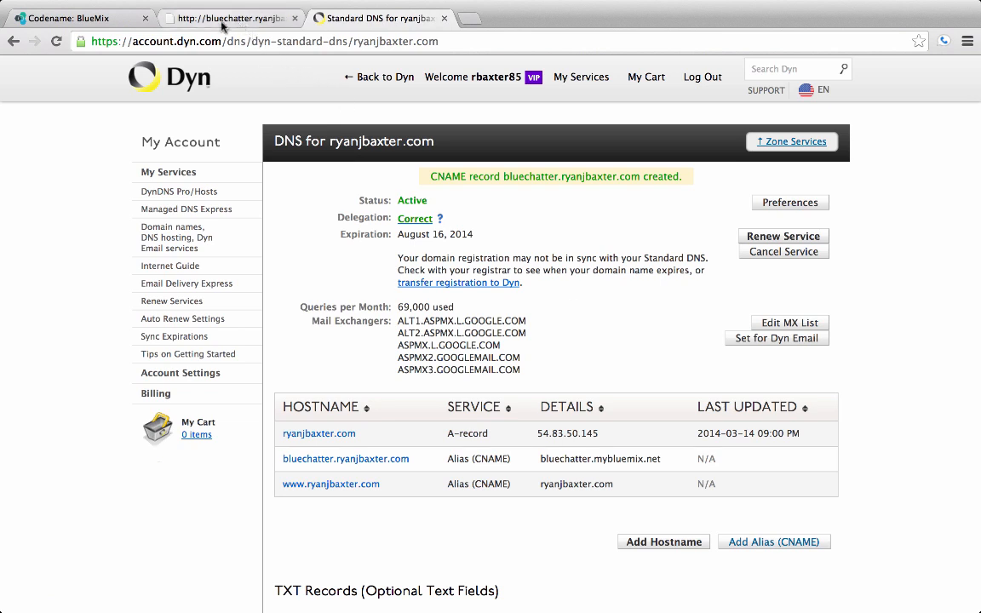
Reload the bluechatter page at the custom domain to check the new DNS record.
{"action": "left_click", "coordinate": [256, 20]}
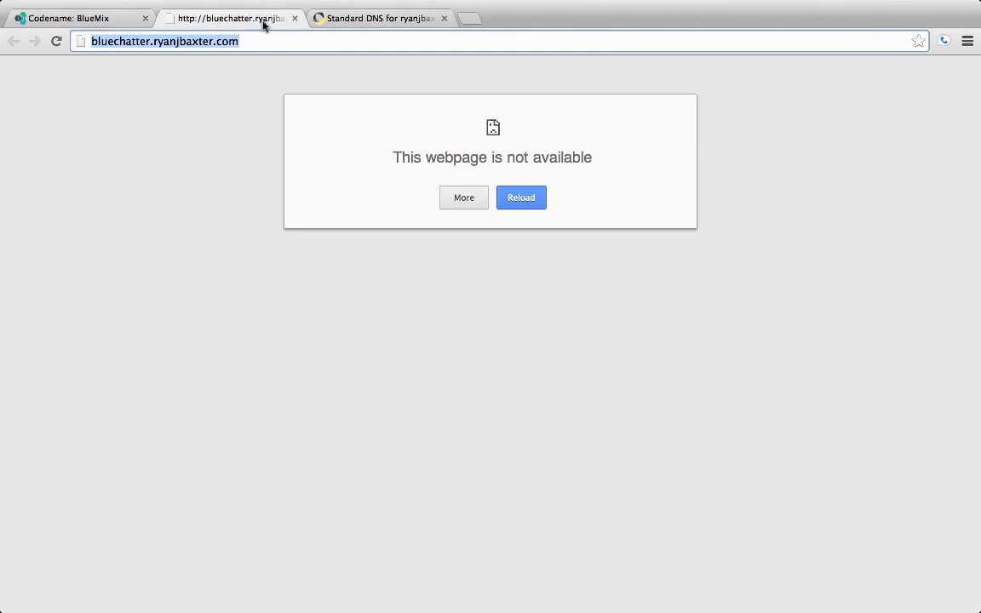
{"action": "left_click", "coordinate": [57, 42]}
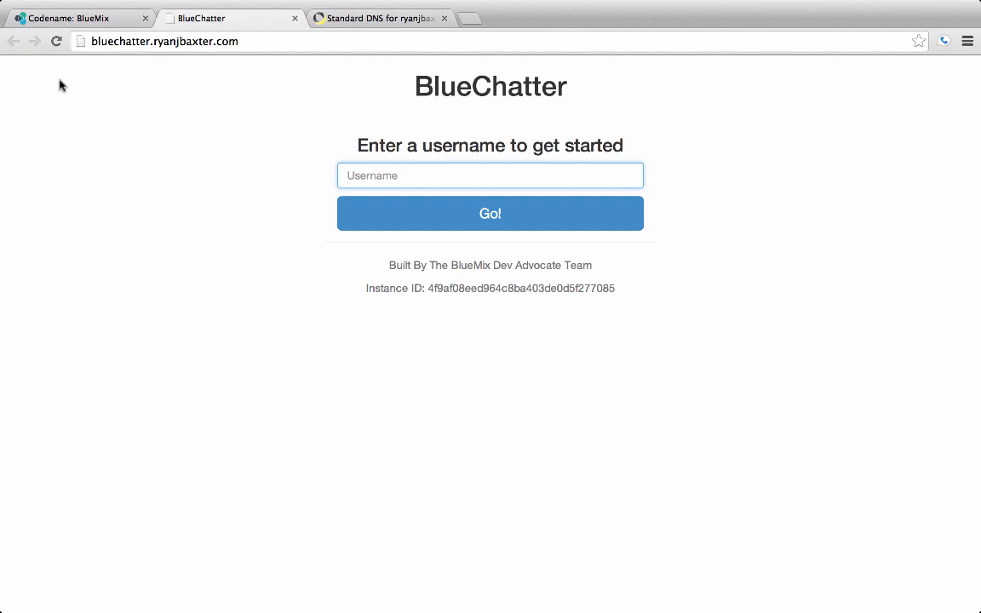
{"action": "left_click", "coordinate": [119, 41]}
{"action": "left_click", "coordinate": [220, 103]}
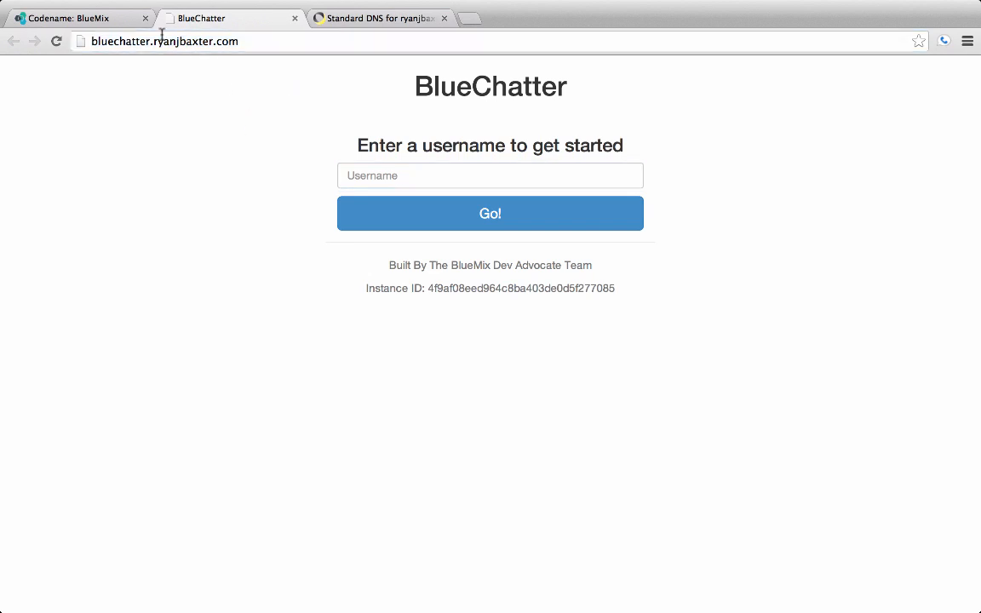
Open the bluechatter.mybluemix.net route from the BlueMix application overview and view the page it loads.
{"action": "left_click", "coordinate": [117, 19]}
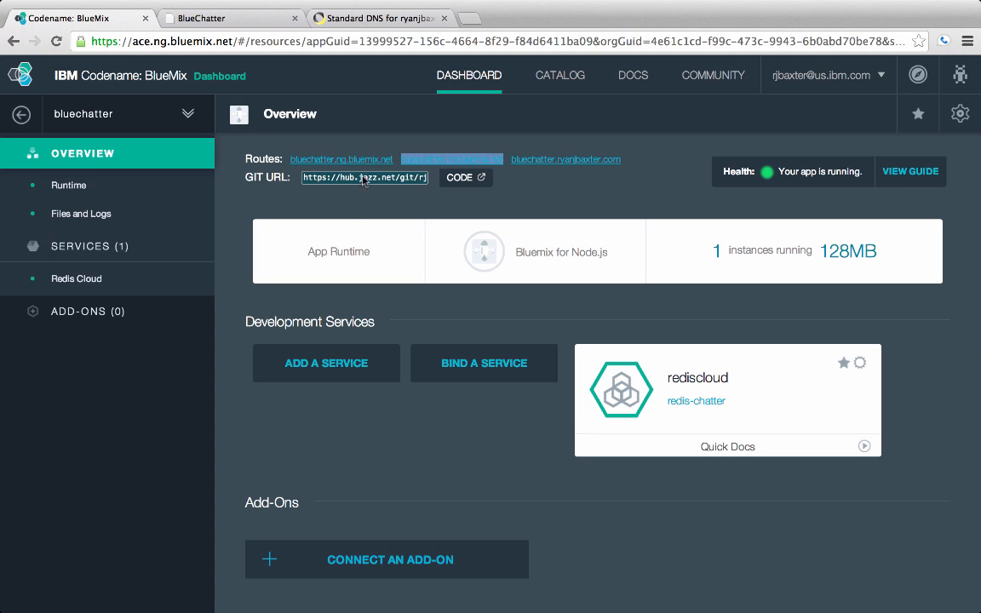
{"action": "left_click", "coordinate": [434, 165]}
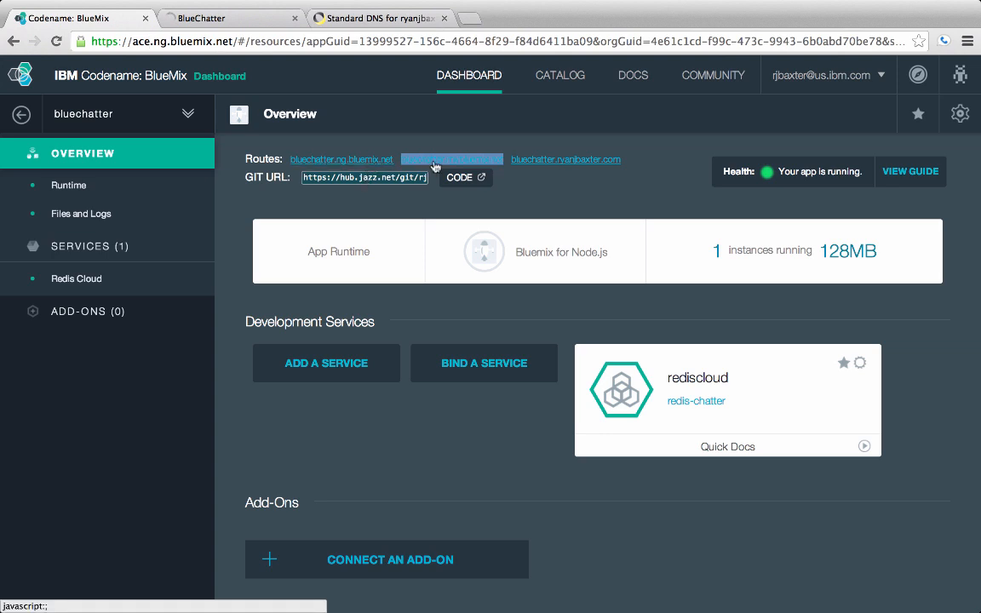
{"action": "left_click", "coordinate": [237, 23]}
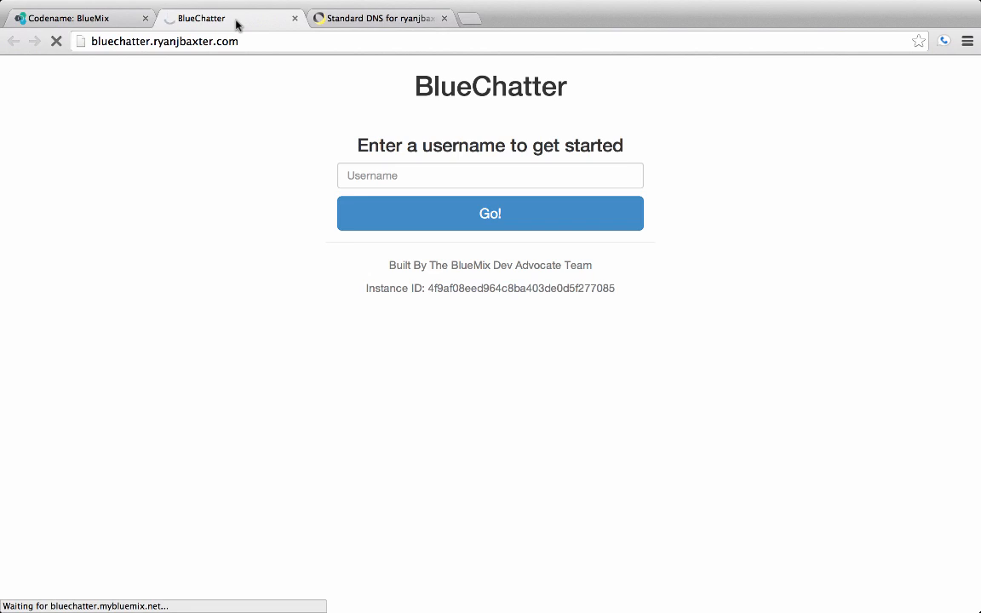
Open the bluechatter.ng.bluemix.net route and the custom domain route from the BlueMix application overview, checking the page each one loads.
{"action": "left_click", "coordinate": [110, 20]}
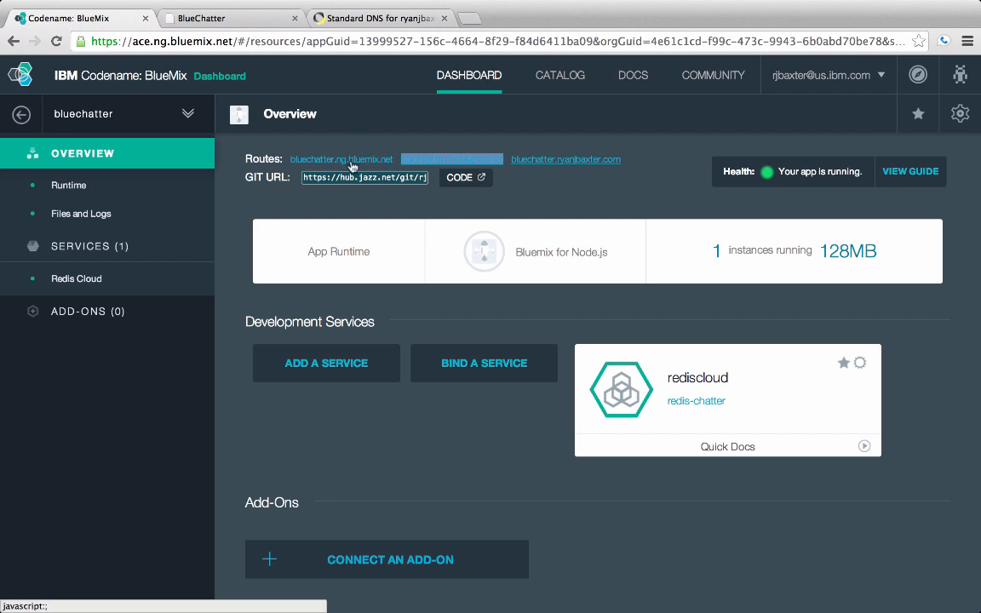
{"action": "left_click", "coordinate": [274, 17]}
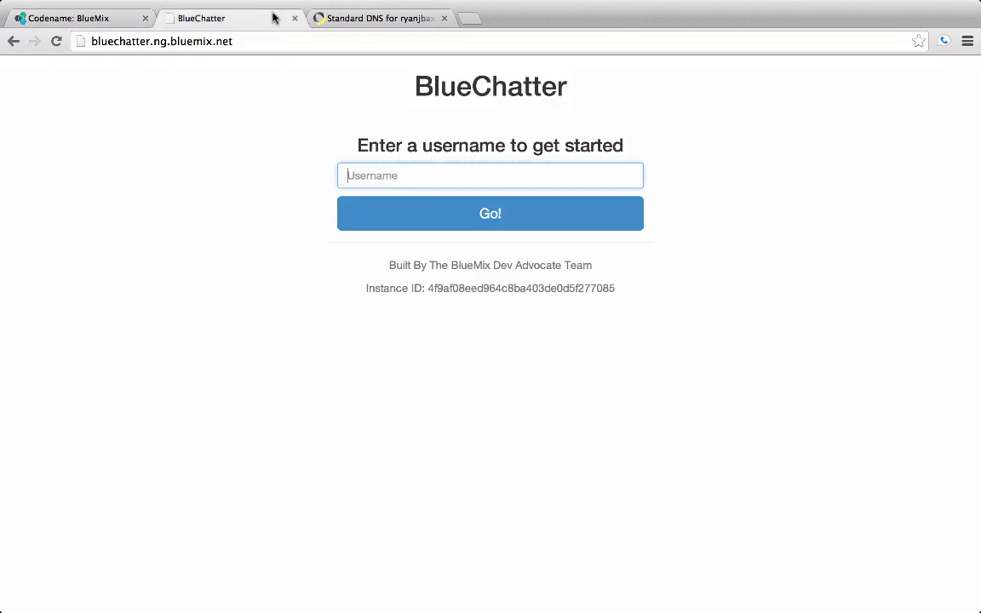
{"action": "left_click", "coordinate": [113, 24]}
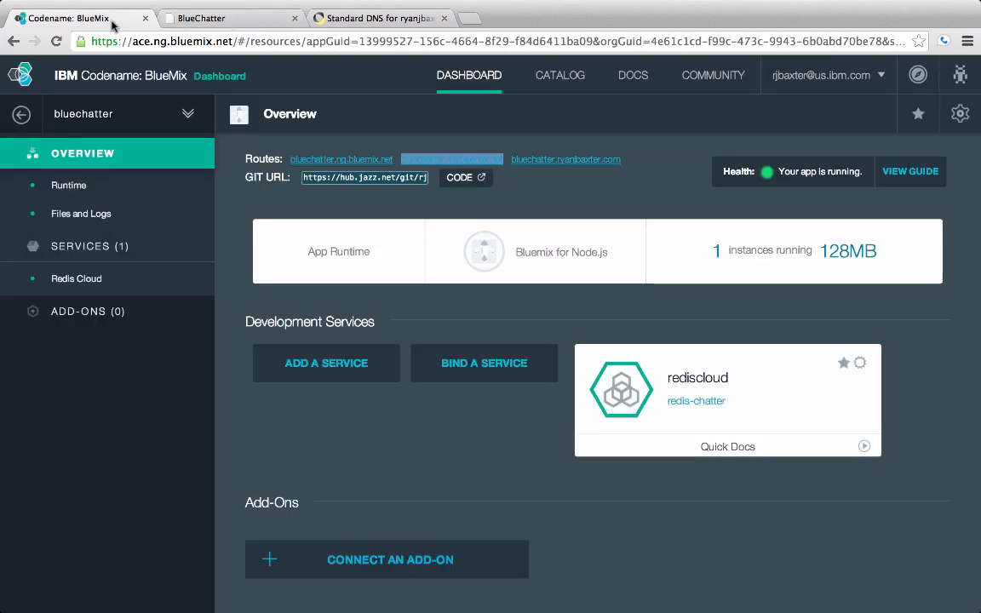
{"action": "left_click", "coordinate": [249, 22]}
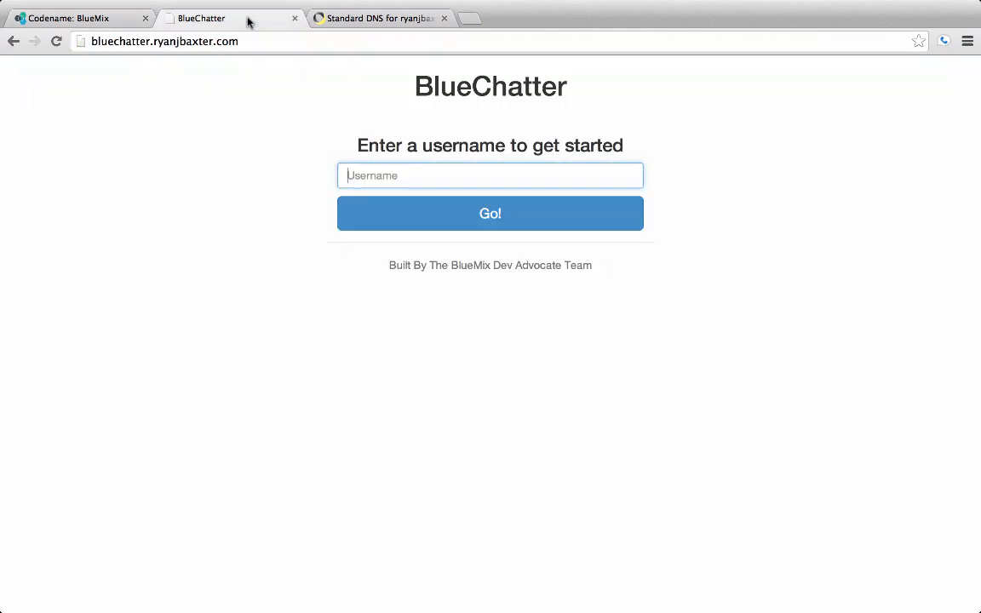
Select the full custom domain address of the loaded BlueChatter page to highlight it.
{"action": "left_click", "coordinate": [150, 42]}
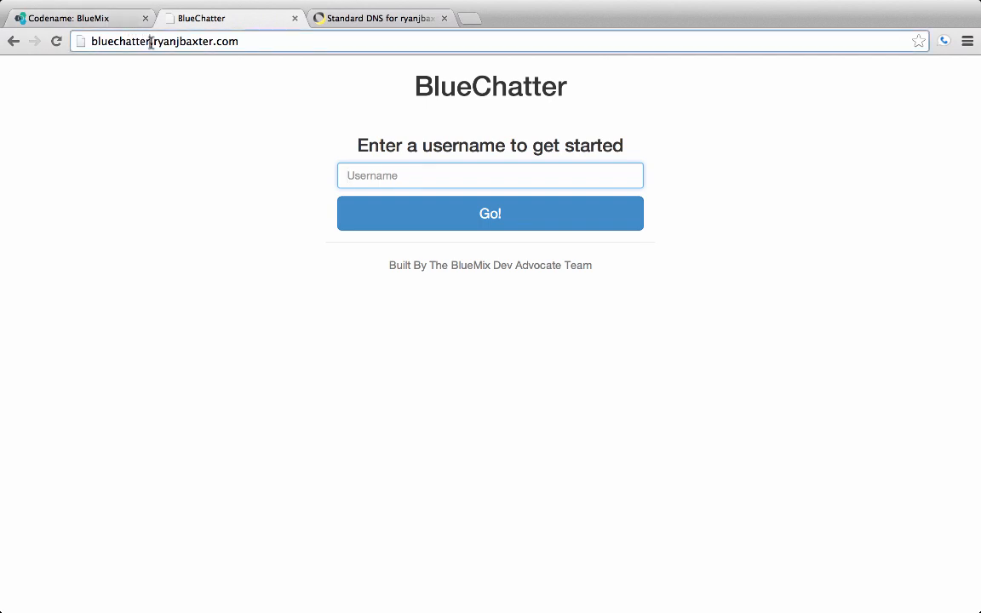
{"action": "left_click", "coordinate": [152, 42]}
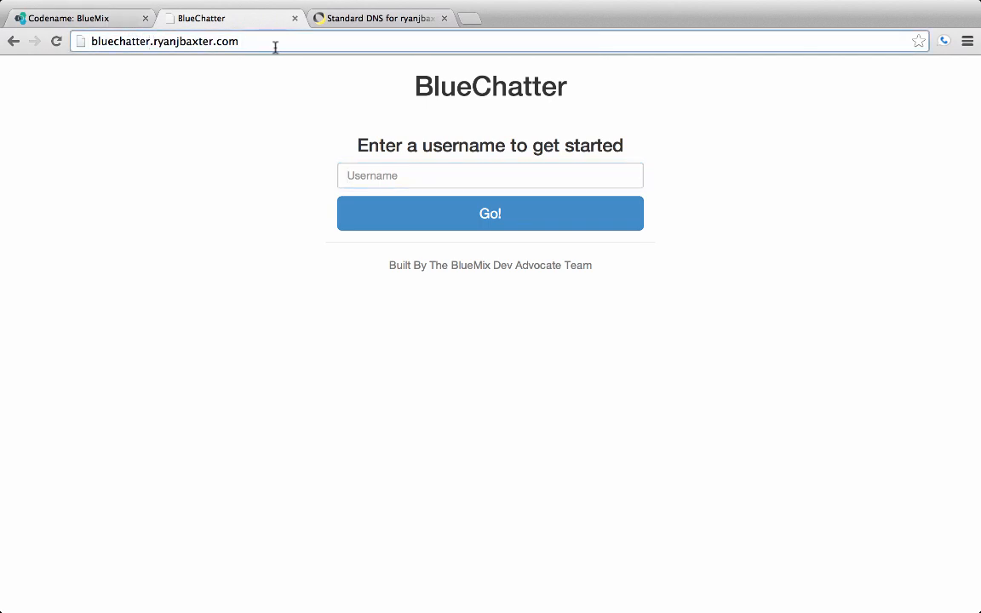
{"action": "left_click_drag", "start_coordinate": [275, 47], "coordinate": [91, 37]}
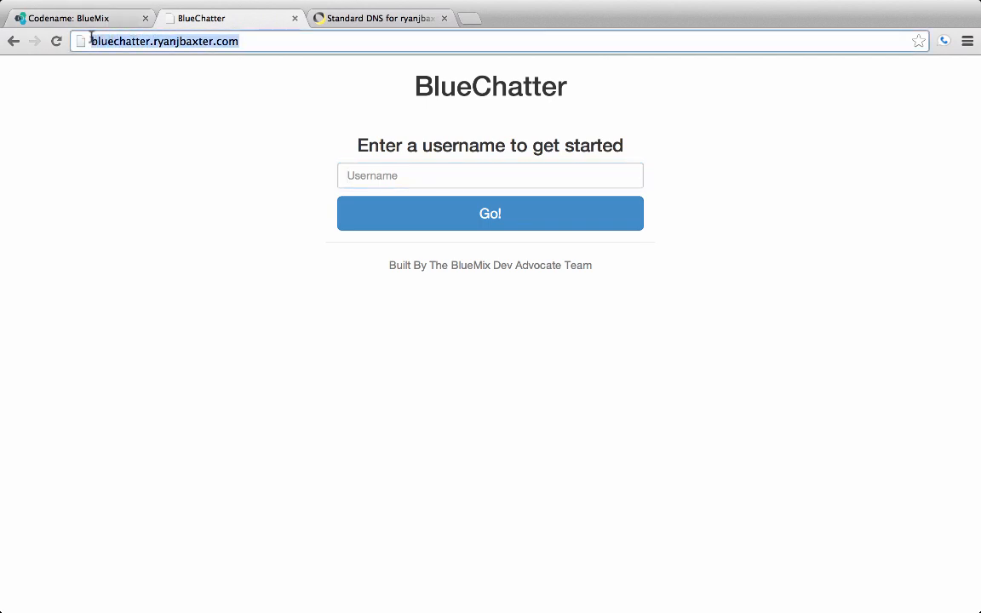